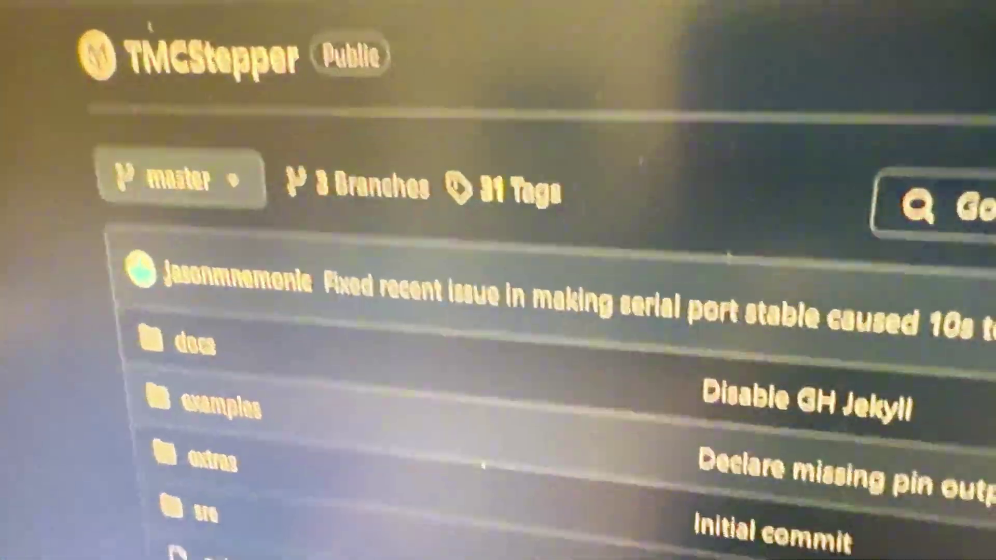
scroll(508, 534, "down", 2)
scroll(493, 543, "down", 3)
scroll(481, 544, "down", 2)
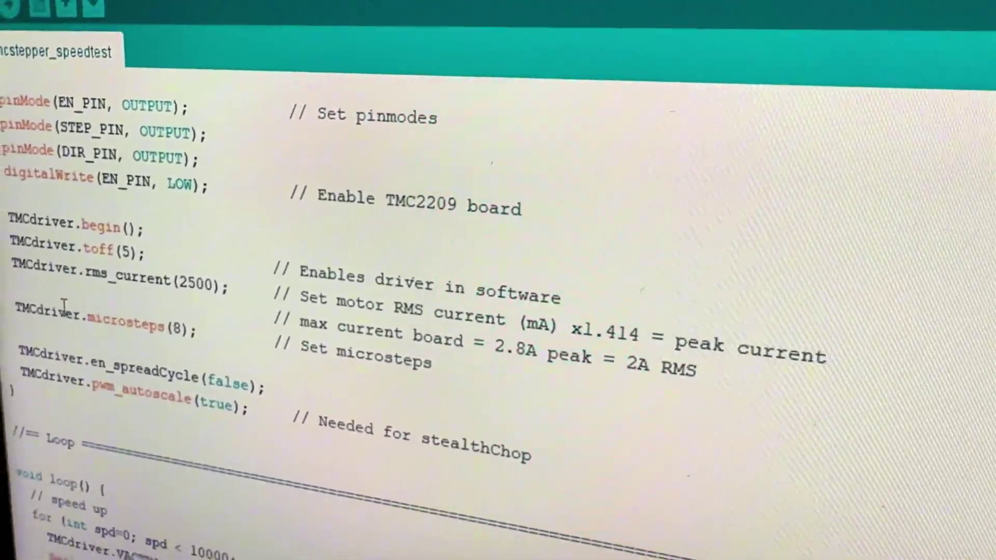
Highlight the driver's microsteps(8) setting in the setup code
left_click_drag(70, 334, 173, 346)
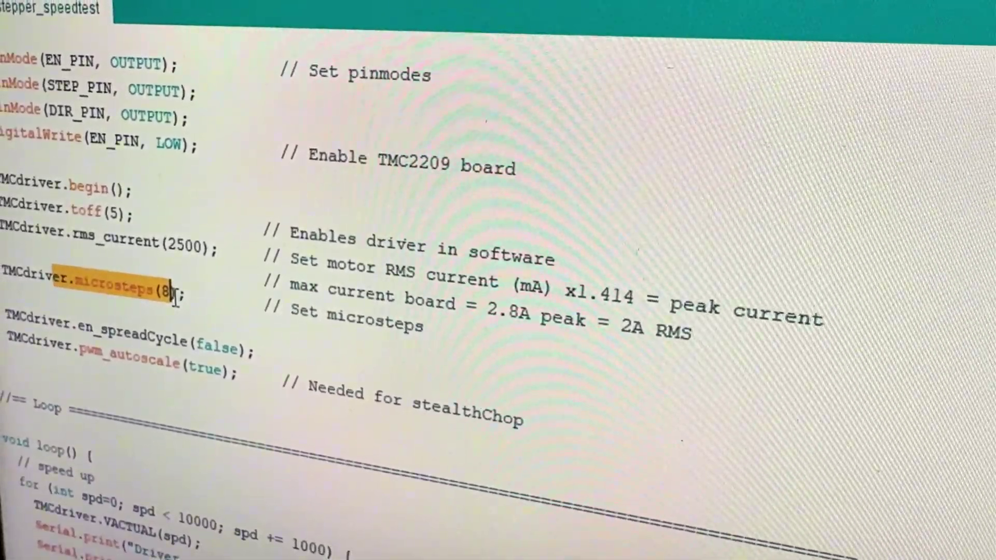